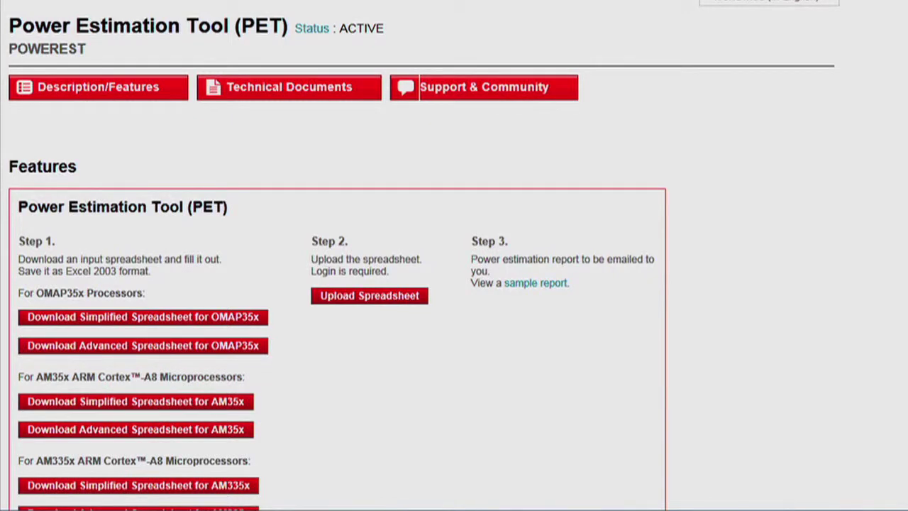
{"action": "scroll", "coordinate": [454, 284], "scroll_direction": "down", "scroll_amount": 2}
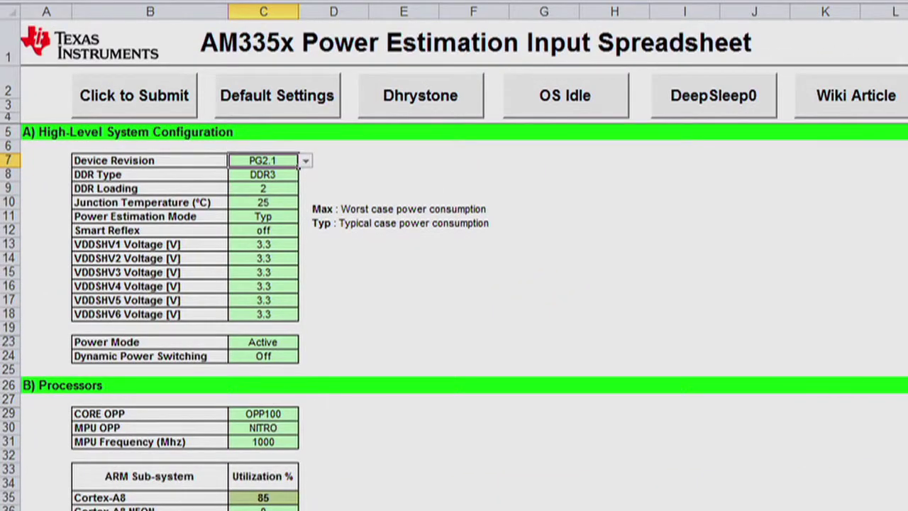
- Examine the High-Level System Configuration inputs, from DDR type through the VDDSHV voltages to Power Mode and Dynamic Power Switching
{"action": "left_click", "coordinate": [296, 178]}
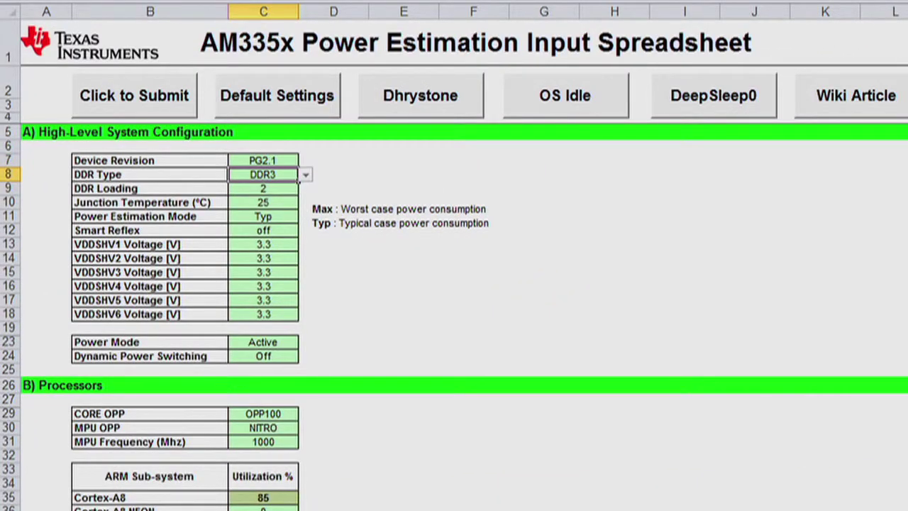
{"action": "left_click", "coordinate": [296, 192]}
{"action": "left_click", "coordinate": [297, 205]}
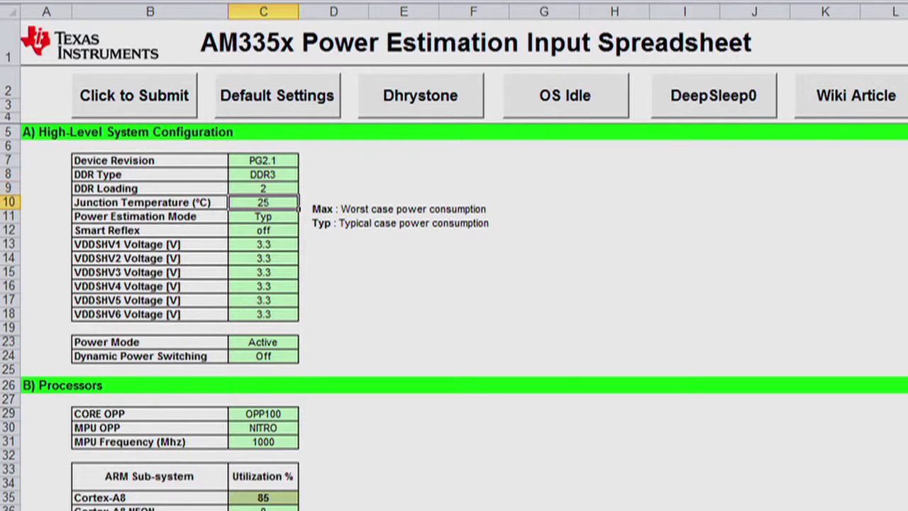
{"action": "left_click", "coordinate": [297, 219]}
{"action": "left_click", "coordinate": [296, 233]}
{"action": "left_click", "coordinate": [296, 247]}
{"action": "left_click", "coordinate": [297, 262]}
{"action": "left_click", "coordinate": [297, 276]}
{"action": "left_click", "coordinate": [297, 290]}
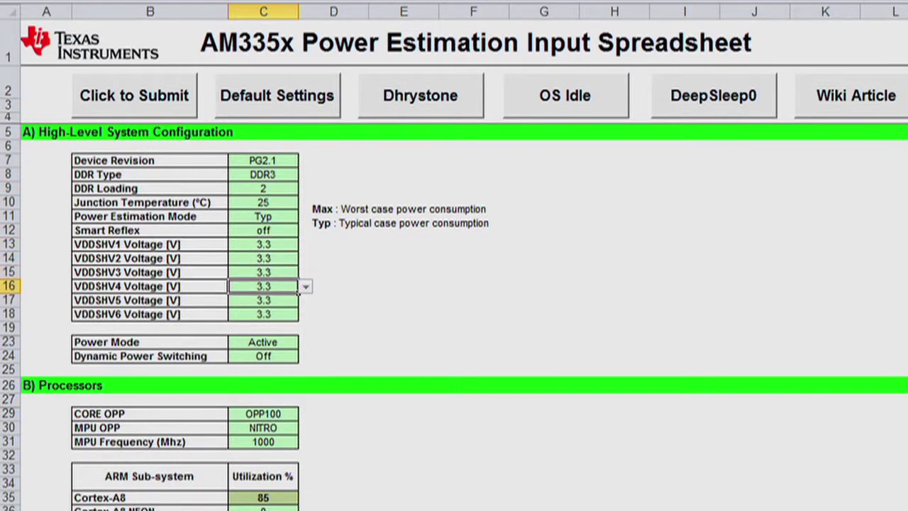
{"action": "left_click", "coordinate": [297, 302]}
{"action": "left_click", "coordinate": [296, 317]}
{"action": "left_click", "coordinate": [297, 345]}
{"action": "left_click", "coordinate": [297, 359]}
- Examine the Processors, Peripherals and Analog Modules sections, covering the OPP settings, module utilization percentages and the ADC state
{"action": "left_click", "coordinate": [296, 417]}
{"action": "left_click", "coordinate": [297, 431]}
{"action": "left_click", "coordinate": [296, 441]}
{"action": "left_click", "coordinate": [297, 498]}
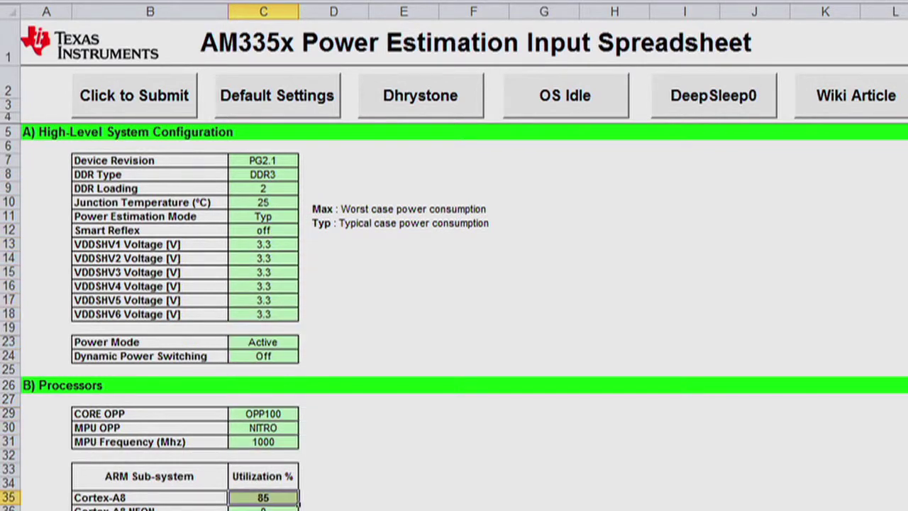
{"action": "left_click", "coordinate": [296, 507]}
{"action": "scroll", "coordinate": [296, 426], "scroll_direction": "down", "scroll_amount": 2}
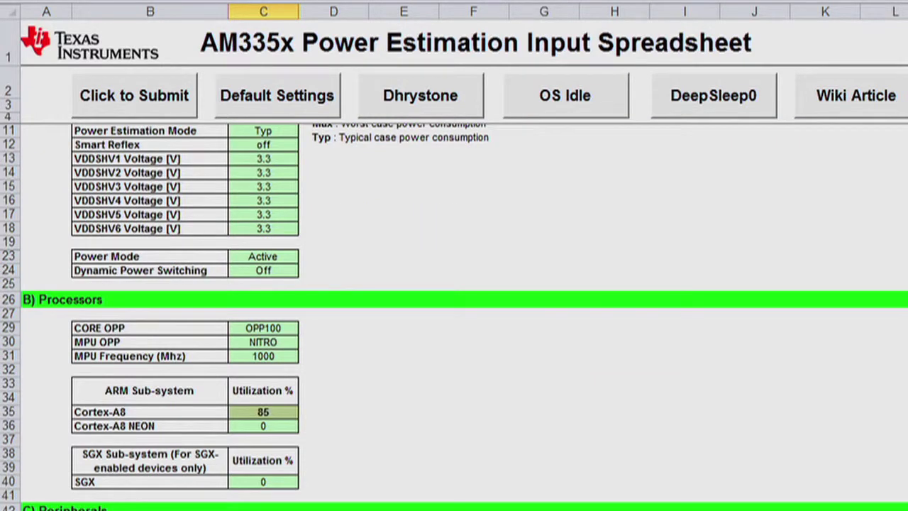
{"action": "scroll", "coordinate": [454, 317], "scroll_direction": "down", "scroll_amount": 1}
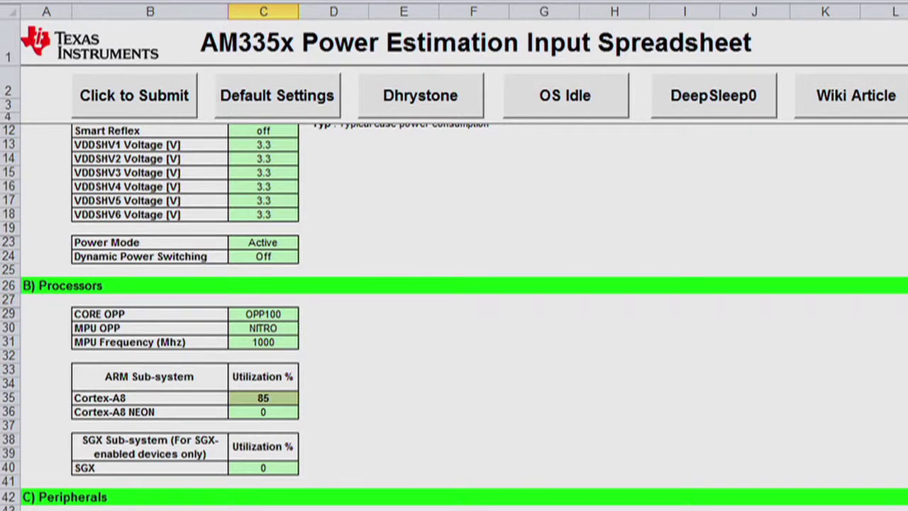
{"action": "scroll", "coordinate": [454, 317], "scroll_direction": "down", "scroll_amount": 3}
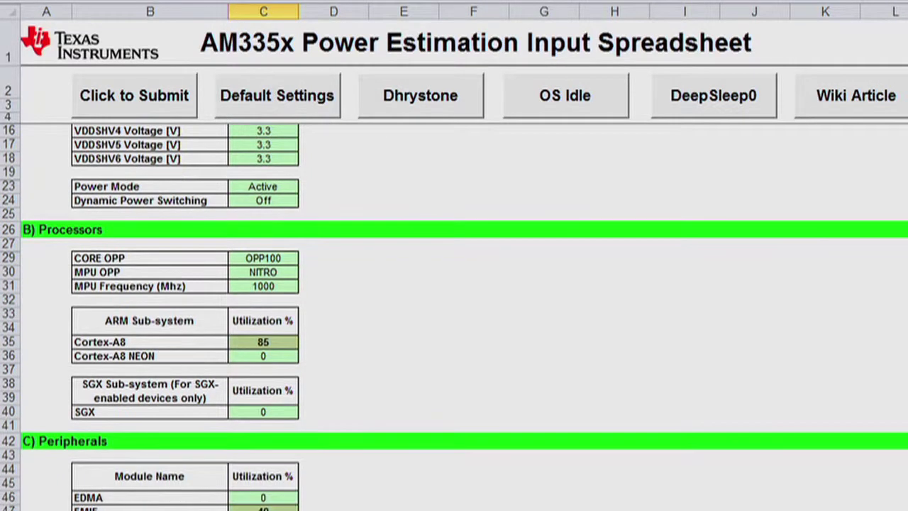
{"action": "scroll", "coordinate": [454, 317], "scroll_direction": "down", "scroll_amount": 3}
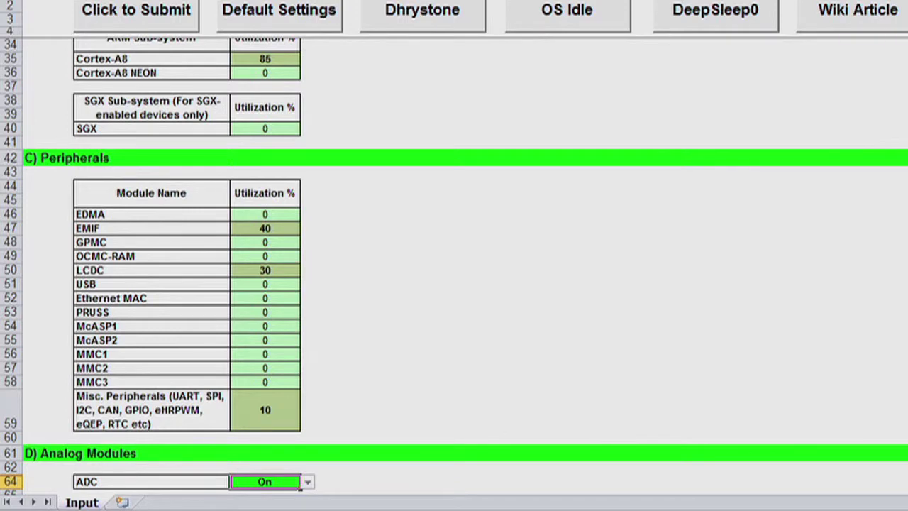
{"action": "left_click", "coordinate": [338, 469]}
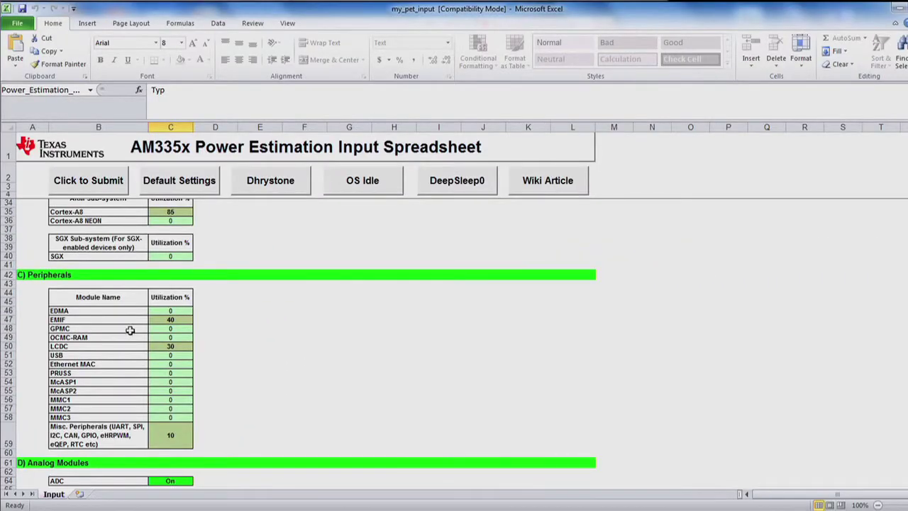
- Save the workbook as my_pet_input in the Documents library, in Excel 97-2003 Workbook format
{"action": "left_click", "coordinate": [25, 26]}
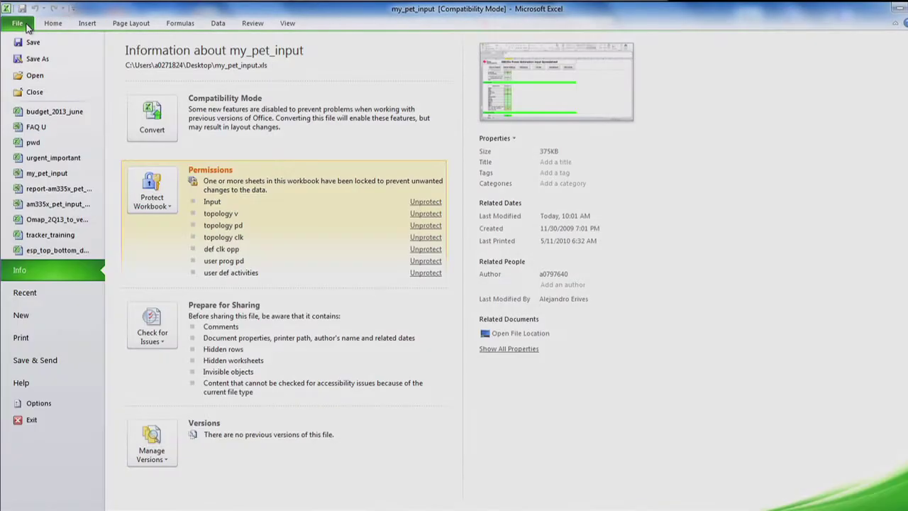
{"action": "left_click", "coordinate": [34, 59]}
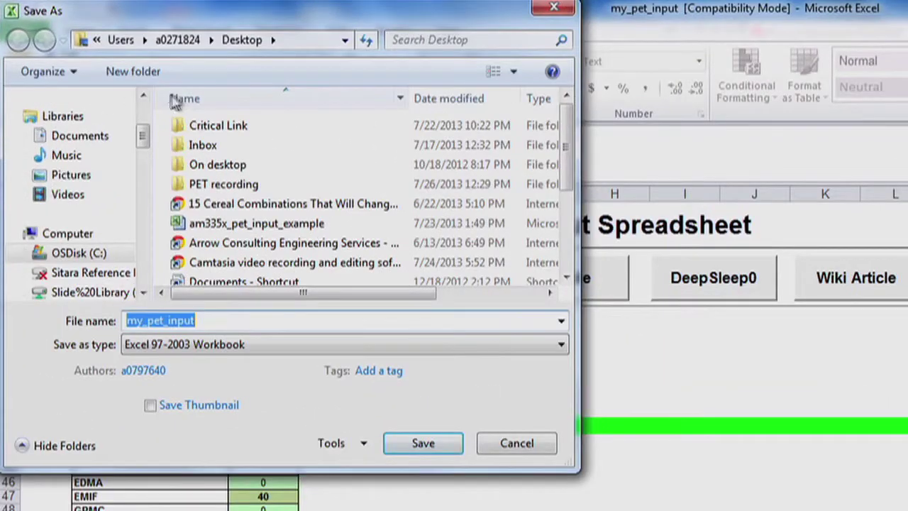
{"action": "left_click", "coordinate": [83, 136]}
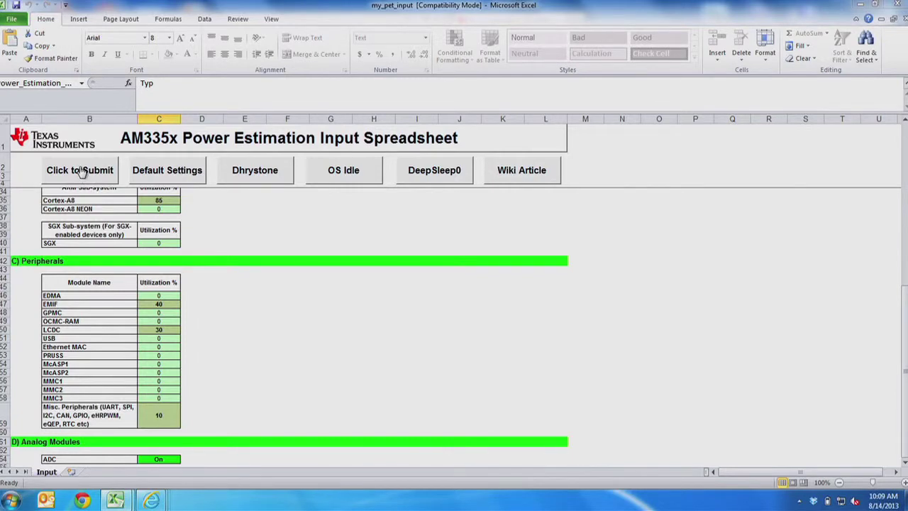
- Start submitting the input spreadsheet and log in to the my.TI account to reach the upload page
{"action": "left_click", "coordinate": [80, 171]}
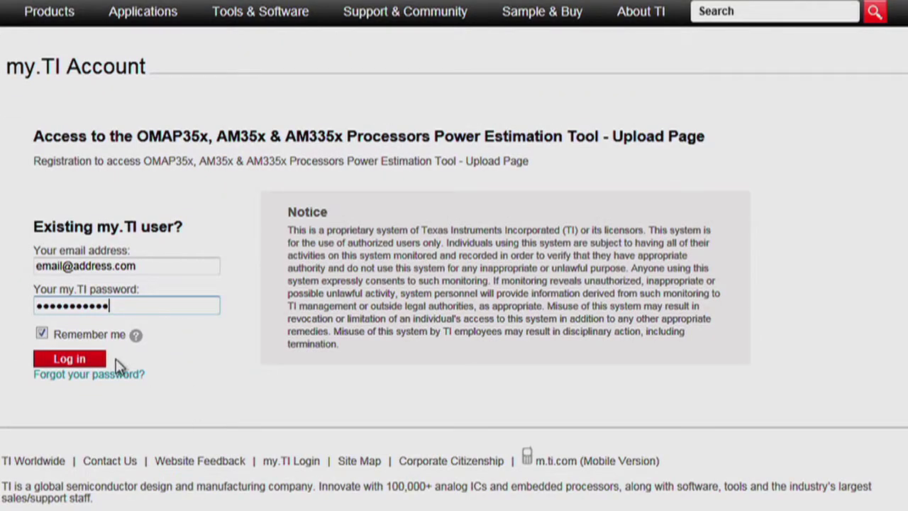
{"action": "left_click", "coordinate": [100, 359]}
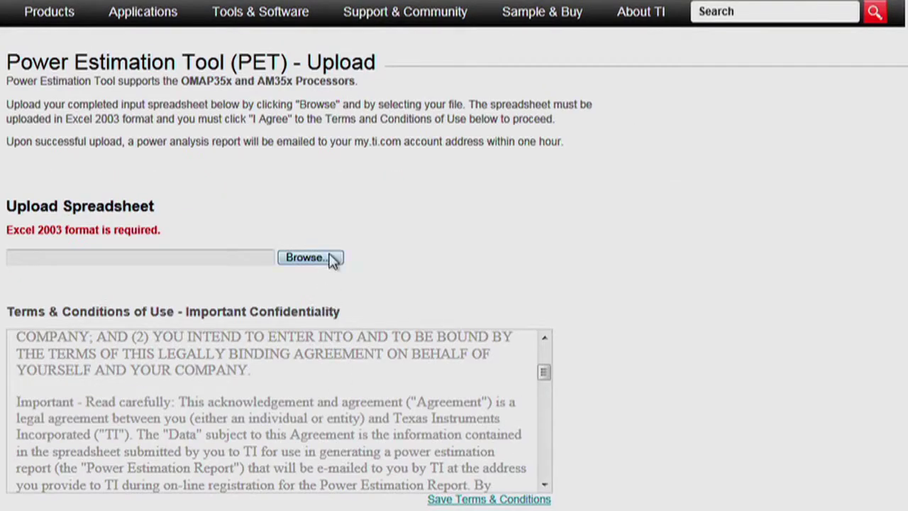
- Choose my_pet_input.xls from My Documents for the upload and agree to the Terms & Conditions of Use
{"action": "left_click", "coordinate": [335, 258]}
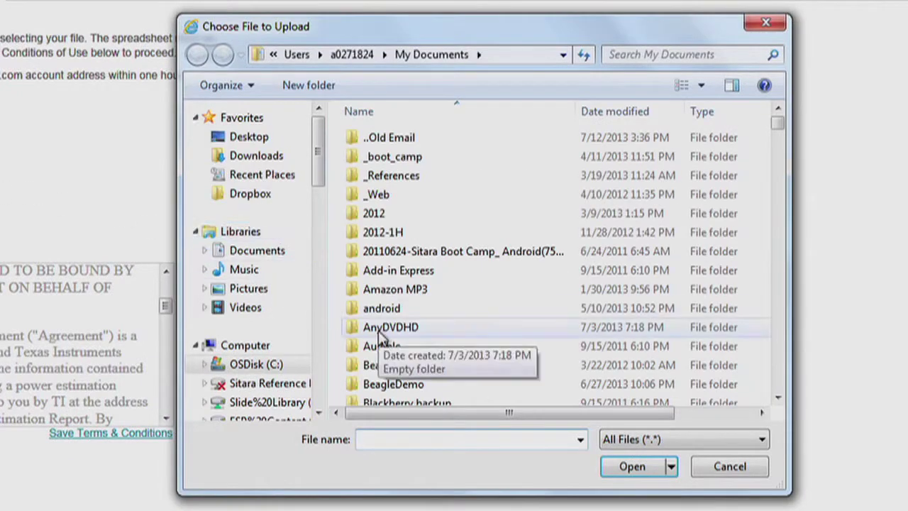
{"action": "type", "text": "my"}
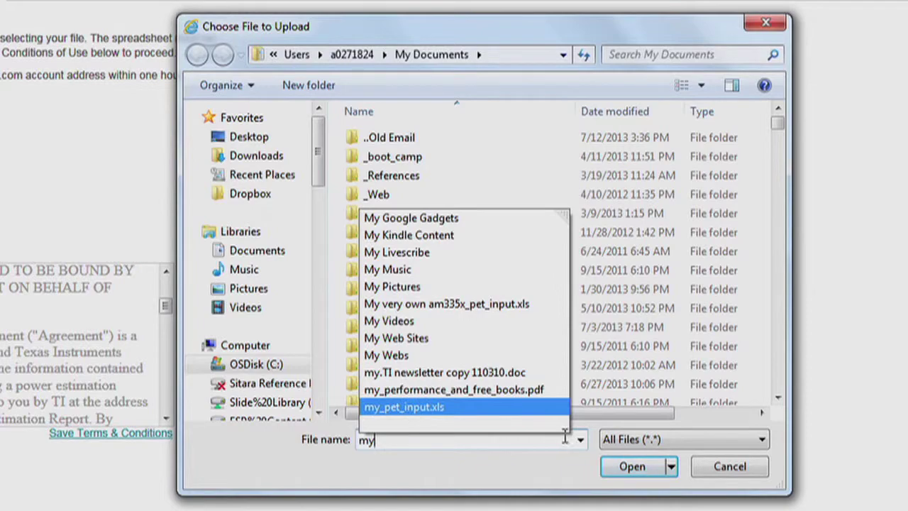
{"action": "left_click", "coordinate": [405, 407]}
{"action": "left_click", "coordinate": [630, 466]}
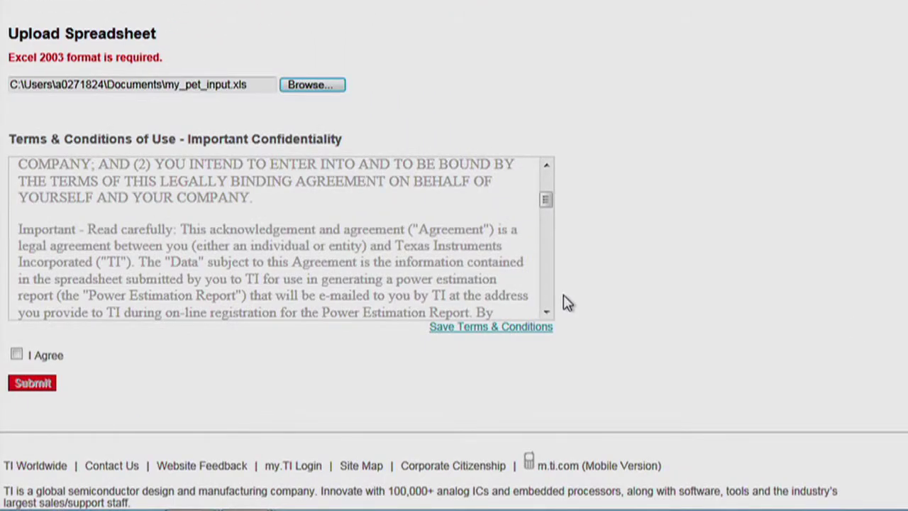
{"action": "left_click", "coordinate": [17, 355]}
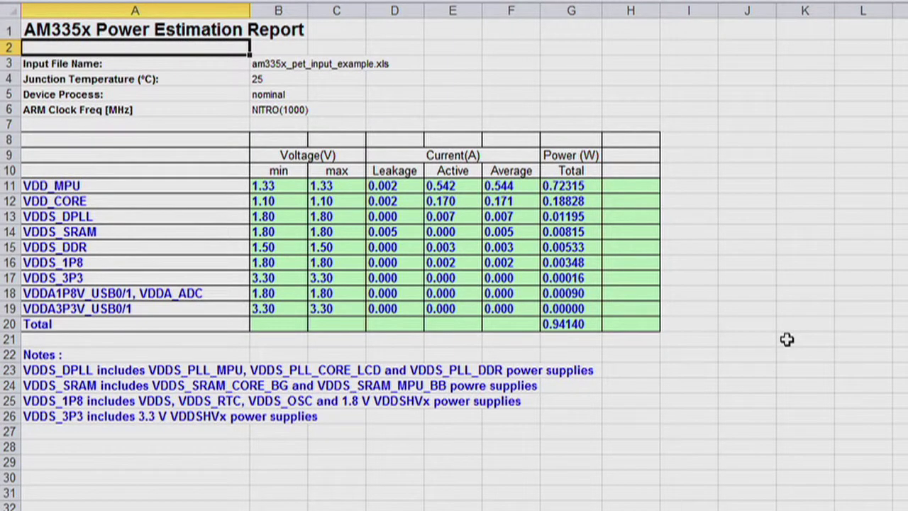
- Examine the power supply rails listed in the AM335x Power Estimation Report, from the header details down to the Total row
{"action": "key", "text": "Down"}
{"action": "key", "text": "Down"}
{"action": "key", "text": "Down"}
{"action": "key", "text": "Down"}
{"action": "key", "text": "Down"}
{"action": "key", "text": "Down"}
{"action": "key", "text": "Down"}
{"action": "key", "text": "Down"}
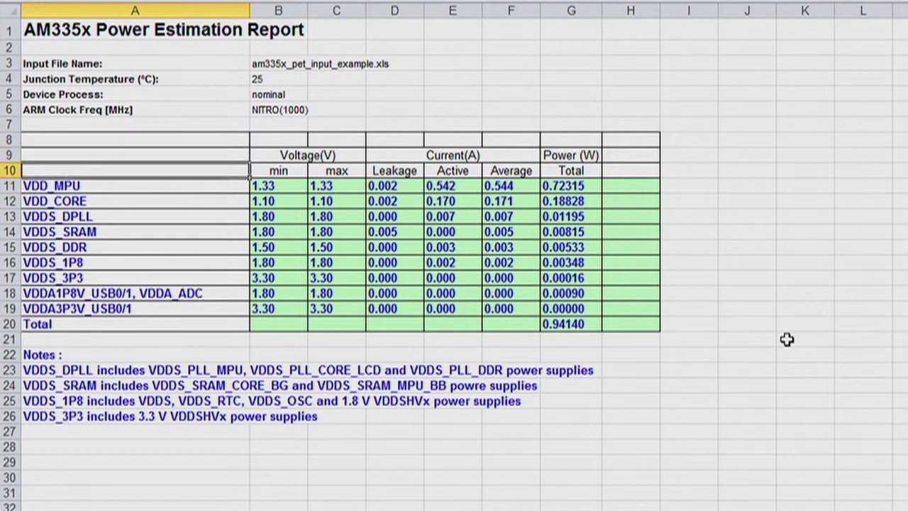
{"action": "key", "text": "Down"}
{"action": "key", "text": "Down"}
{"action": "key", "text": "Down"}
{"action": "key", "text": "Down"}
{"action": "key", "text": "Down"}
{"action": "key", "text": "Down"}
{"action": "key", "text": "Down"}
{"action": "key", "text": "Down"}
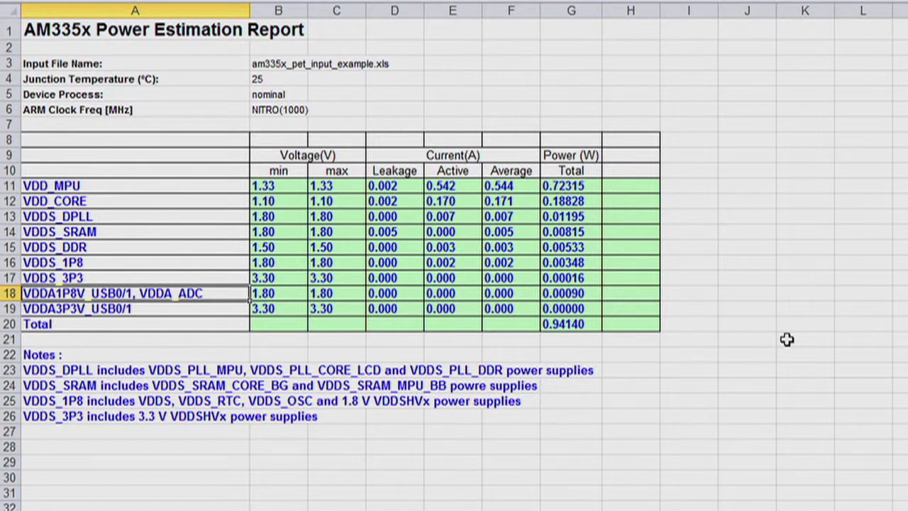
{"action": "key", "text": "Down"}
{"action": "key", "text": "Down"}
{"action": "key", "text": "Down"}
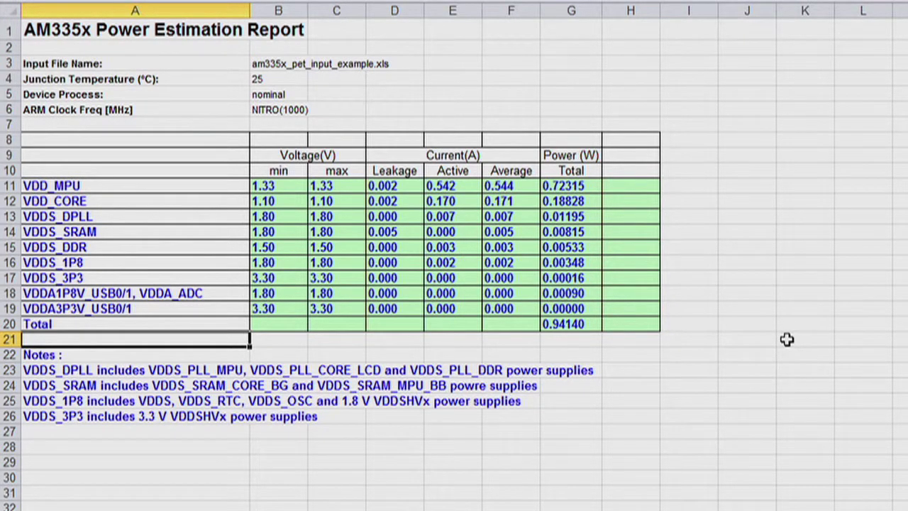
- Examine the total power of each supply rail in column G, down to the overall total
{"action": "left_click", "coordinate": [591, 189]}
{"action": "key", "text": "Down"}
{"action": "key", "text": "Down"}
{"action": "key", "text": "Down"}
{"action": "key", "text": "Down"}
{"action": "key", "text": "Down"}
{"action": "key", "text": "Down"}
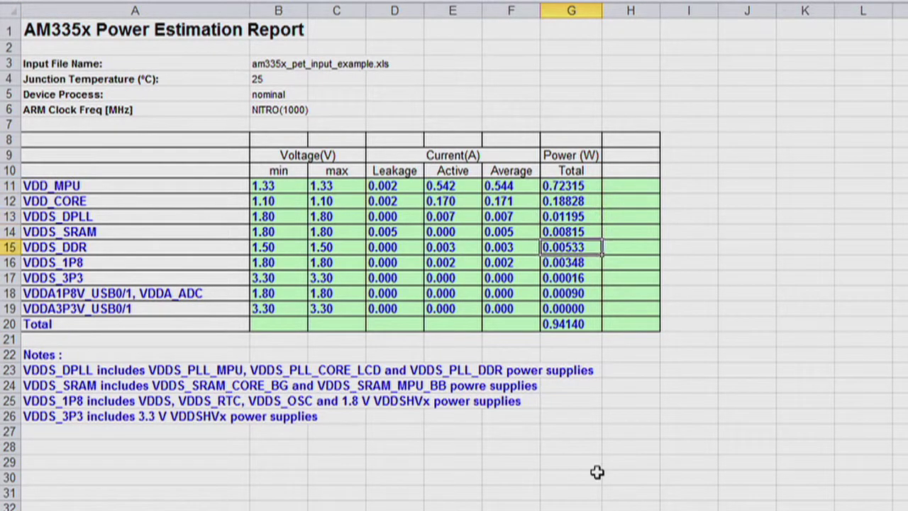
{"action": "key", "text": "Down"}
{"action": "key", "text": "Down"}
{"action": "key", "text": "Down"}
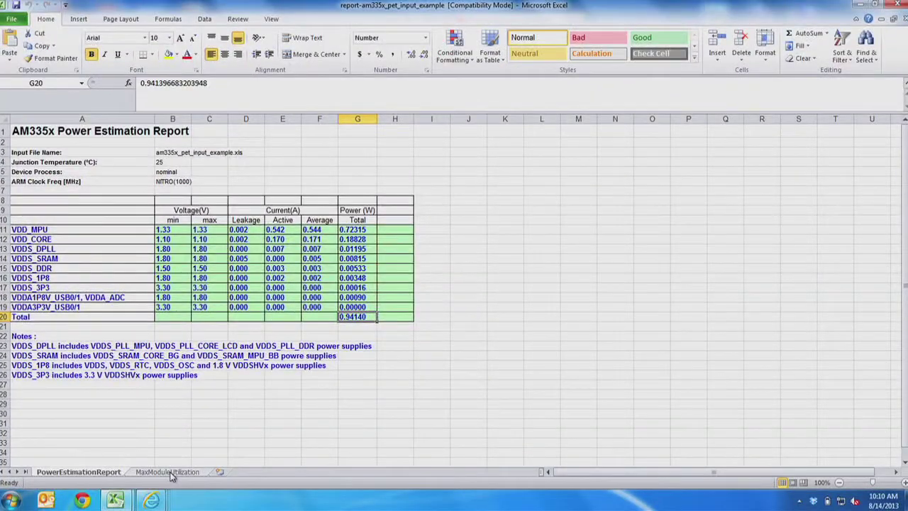
- Examine the maximum and current utilization of each module on the MaxModuleUtilization sheet
{"action": "left_click", "coordinate": [171, 473]}
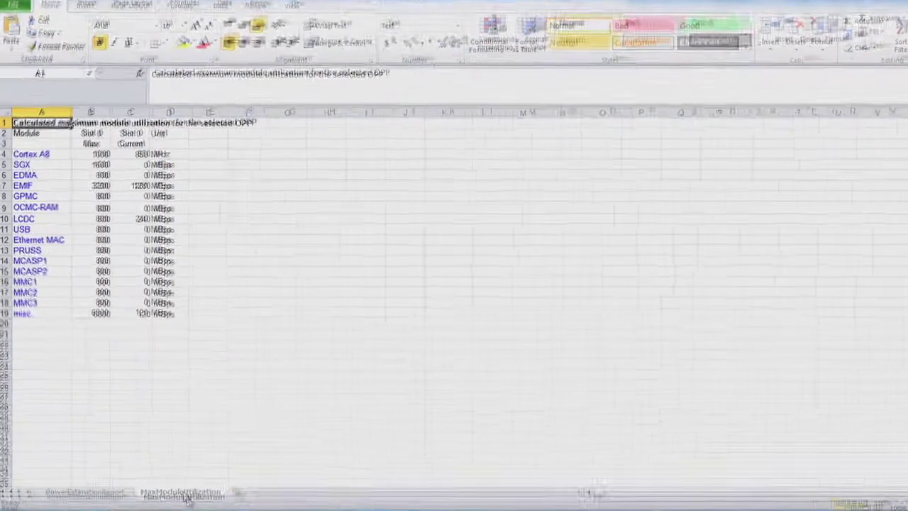
{"action": "key", "text": "Down"}
{"action": "key", "text": "Down"}
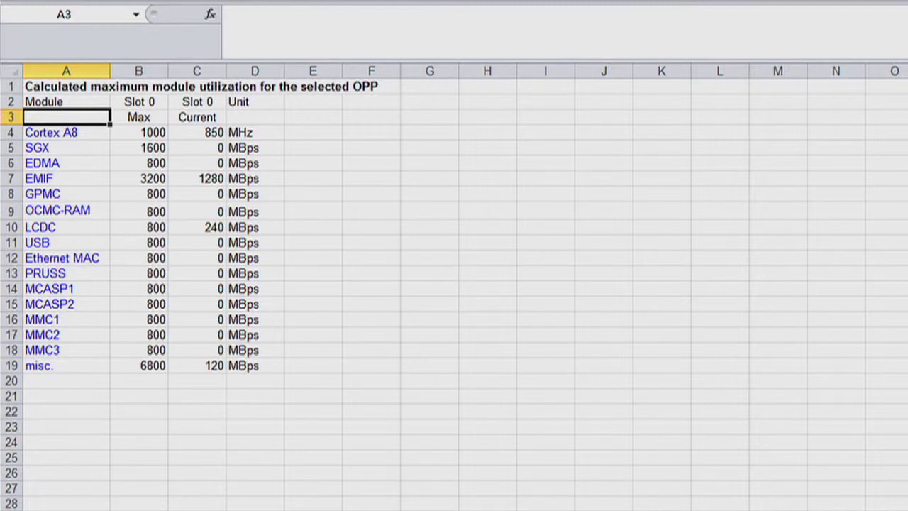
{"action": "key", "text": "Down"}
{"action": "key", "text": "Down"}
{"action": "key", "text": "Down"}
{"action": "key", "text": "Down"}
{"action": "key", "text": "Down"}
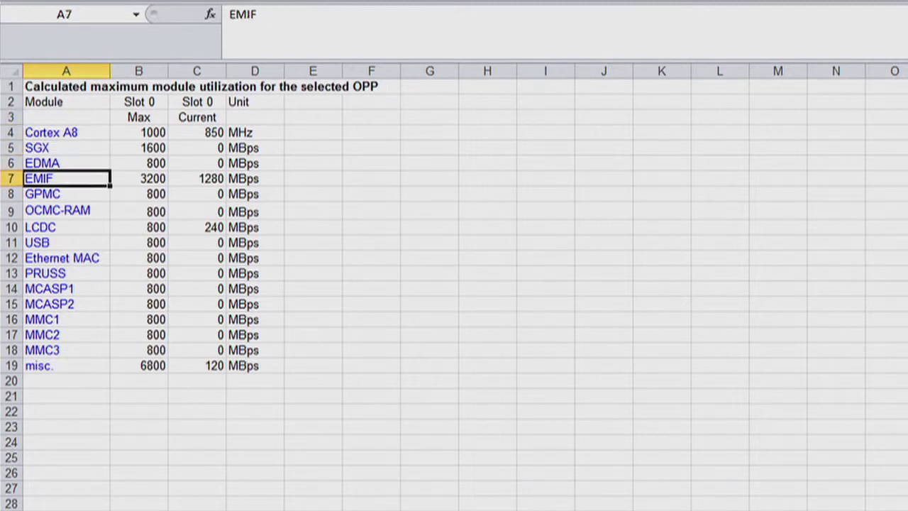
{"action": "key", "text": "Down"}
{"action": "key", "text": "Down"}
{"action": "key", "text": "Down"}
{"action": "key", "text": "Down"}
{"action": "key", "text": "Down"}
{"action": "key", "text": "Down"}
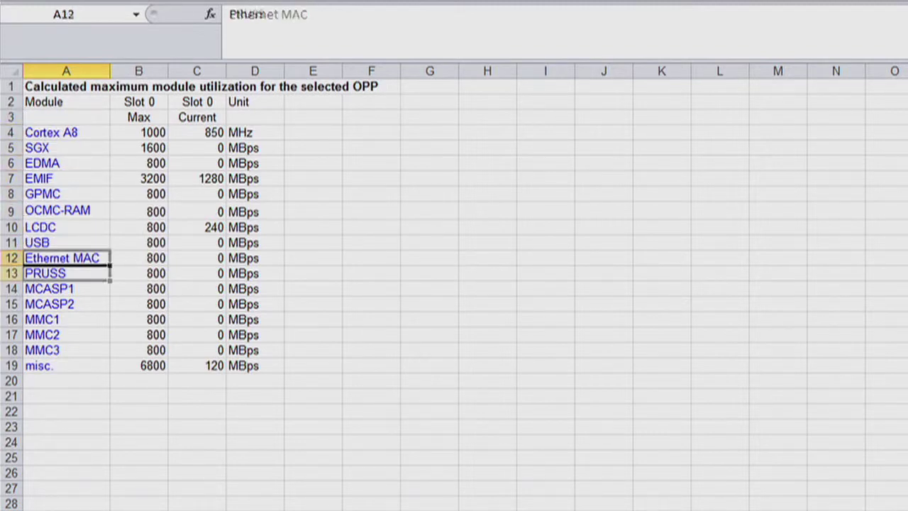
{"action": "key", "text": "Down"}
{"action": "key", "text": "Down"}
{"action": "key", "text": "Down"}
{"action": "key", "text": "Down"}
{"action": "key", "text": "Down"}
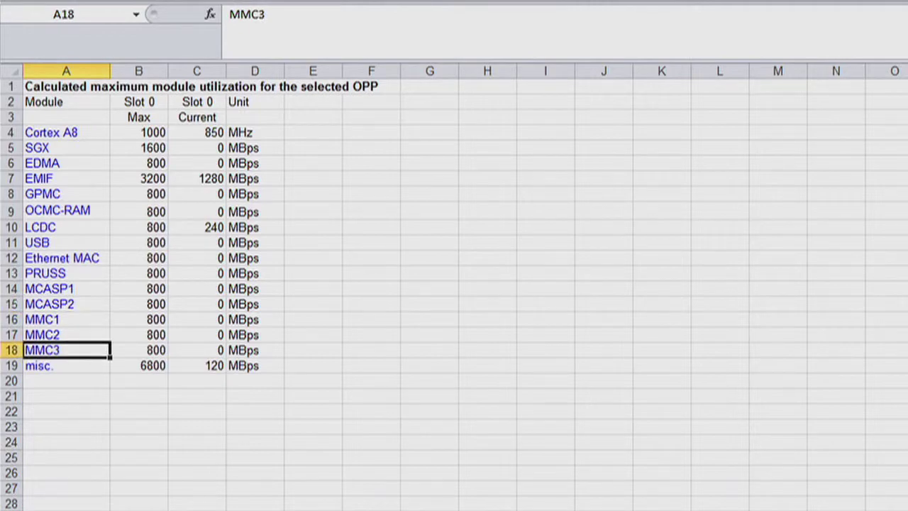